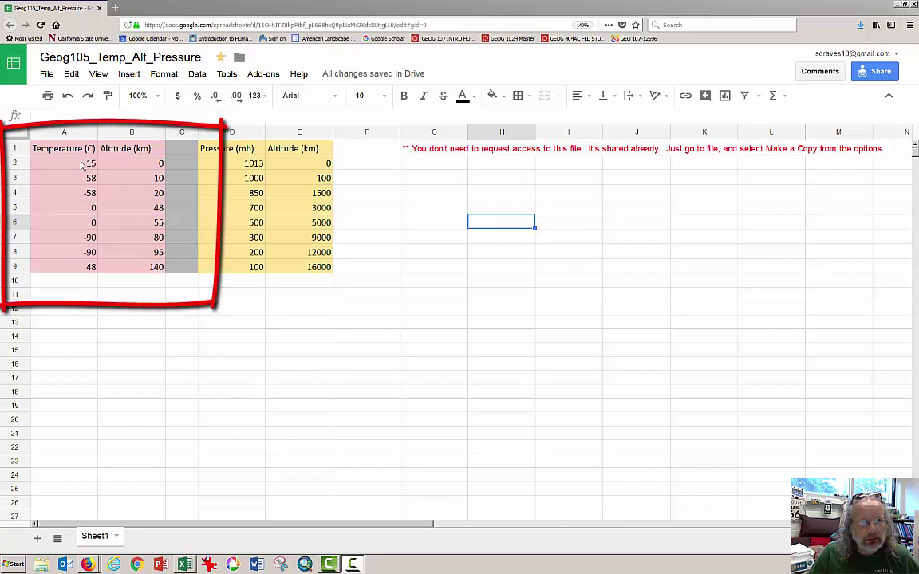
Select the Temperature (C) and Altitude (km) table in A1:B9
click(70, 153)
mouse_move(92, 153)
mouse_down()
mouse_move(132, 154)
mouse_move(132, 263)
mouse_up()
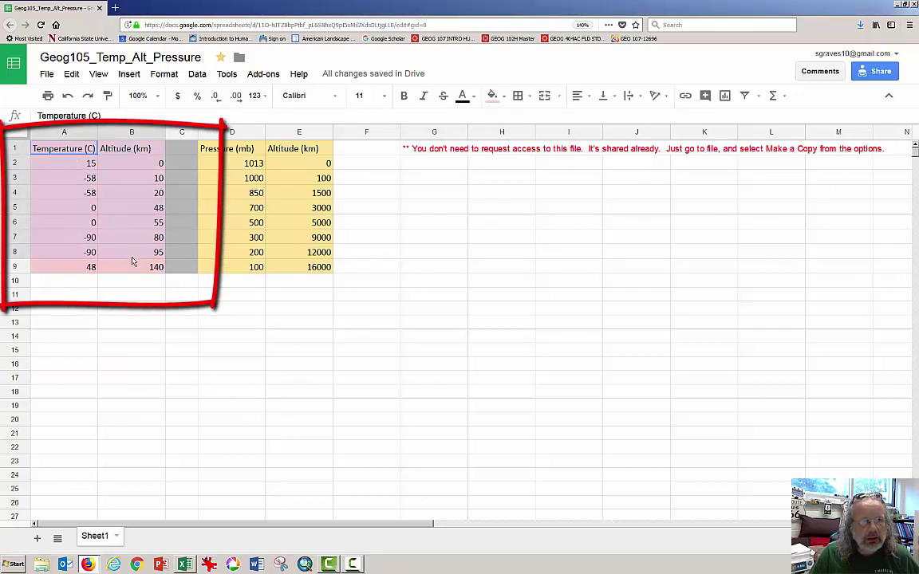
click(192, 314)
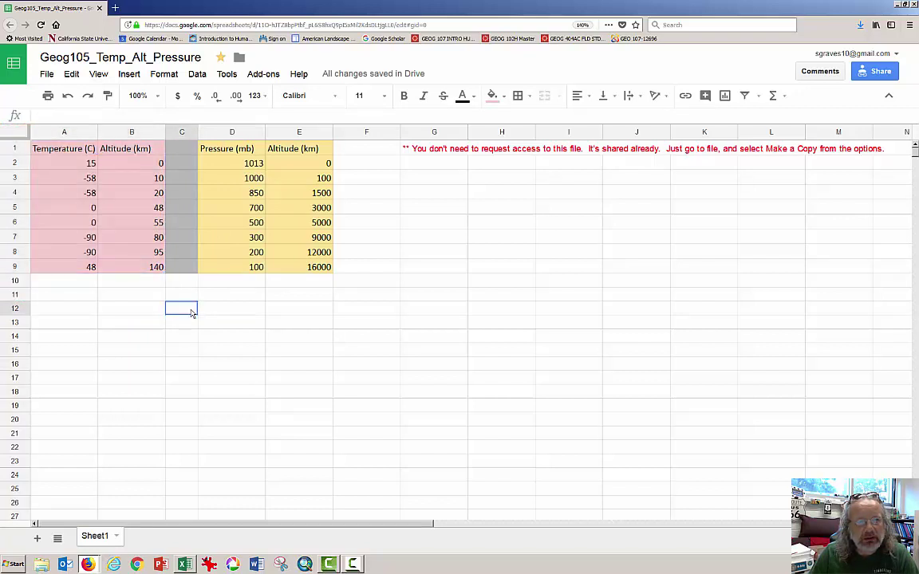
click(134, 149)
drag(147, 158, 149, 268)
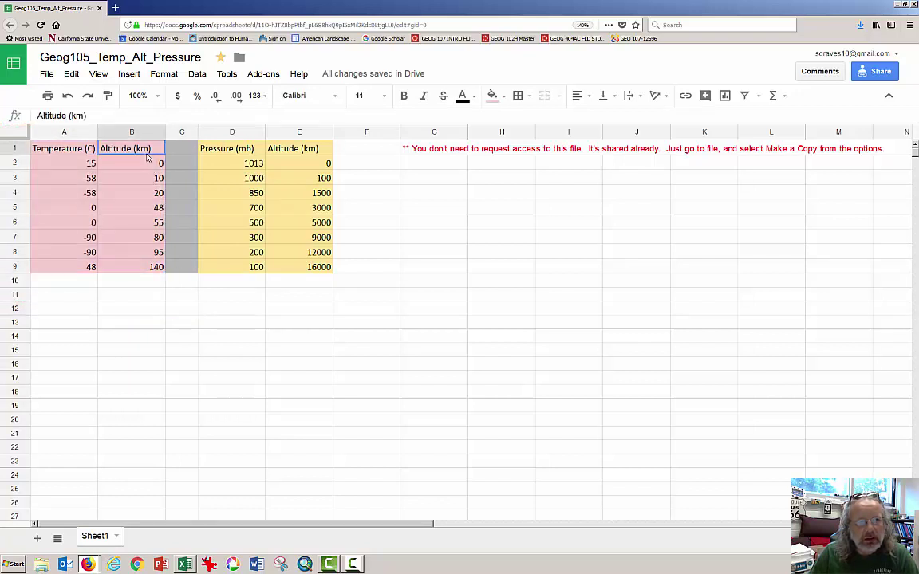
click(154, 300)
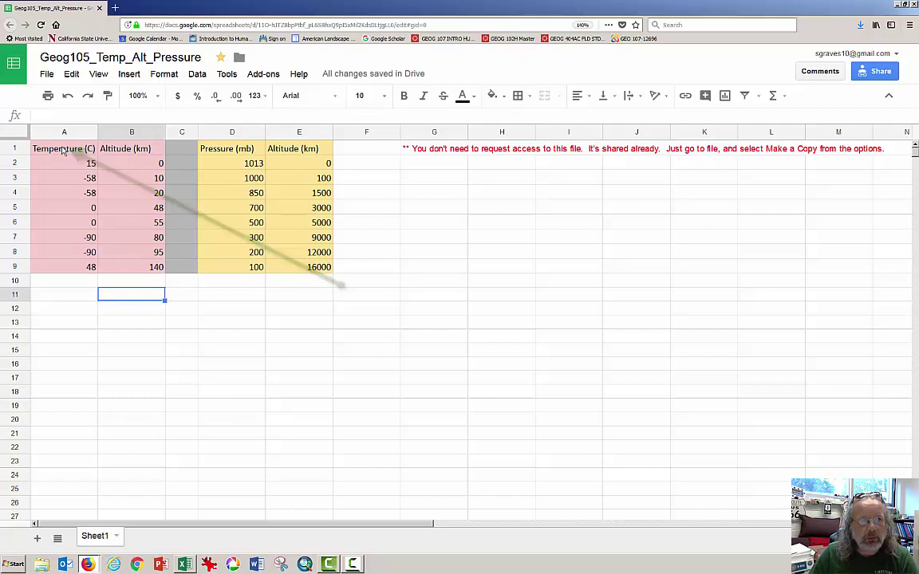
click(62, 151)
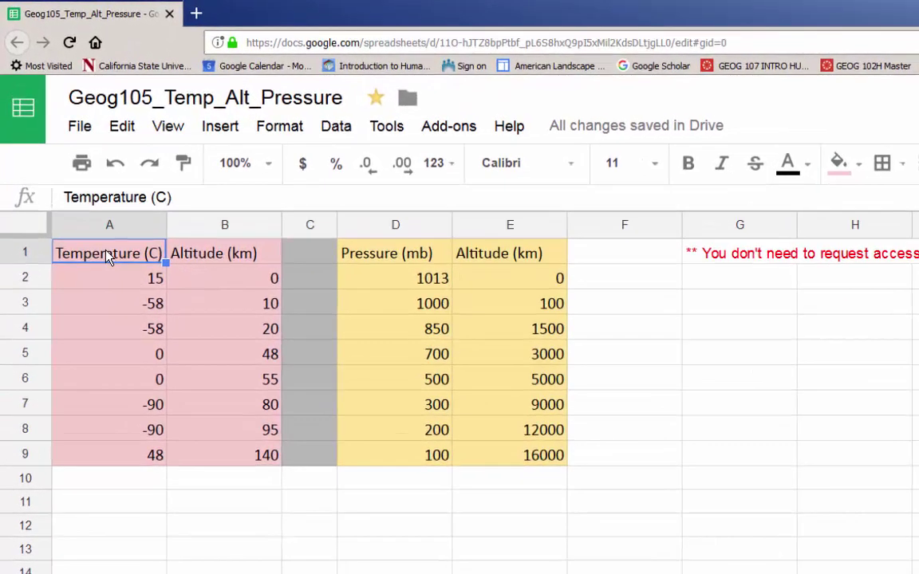
drag(109, 256, 221, 379)
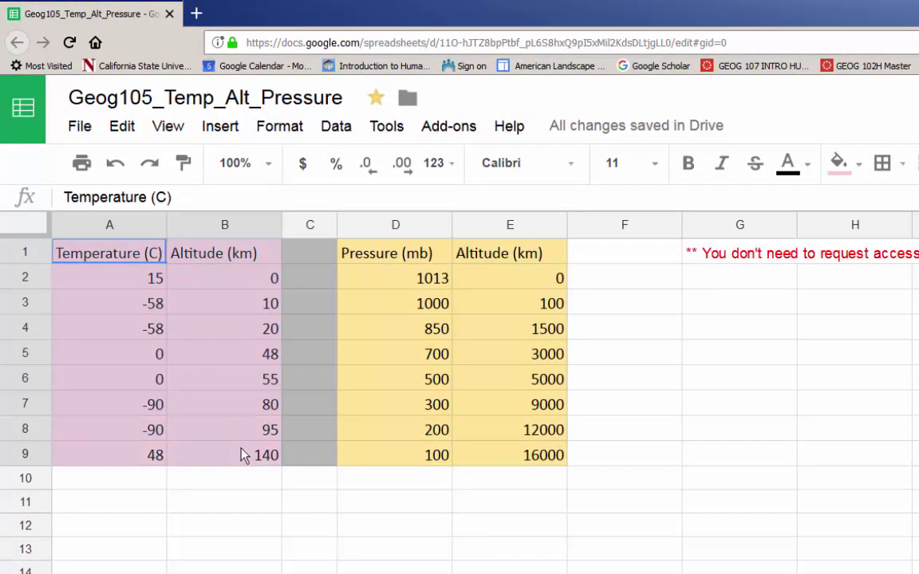
drag(217, 371, 241, 449)
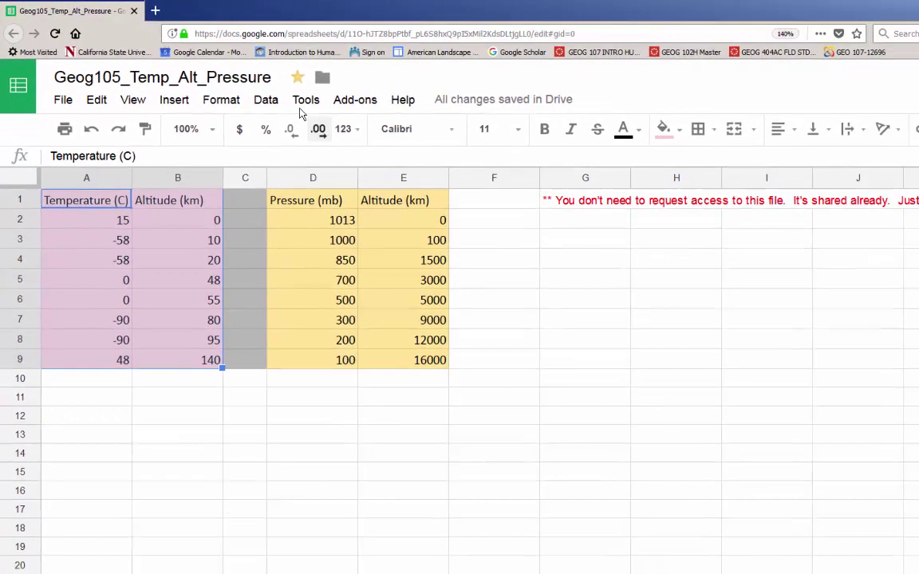
Insert a chart of A1:B9 and change it from a column chart to a line chart
click(177, 101)
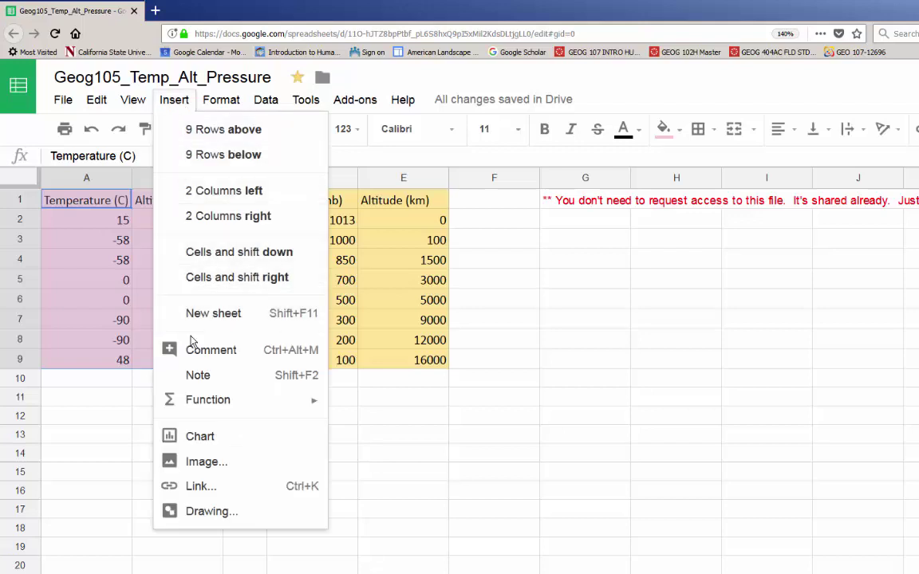
click(200, 438)
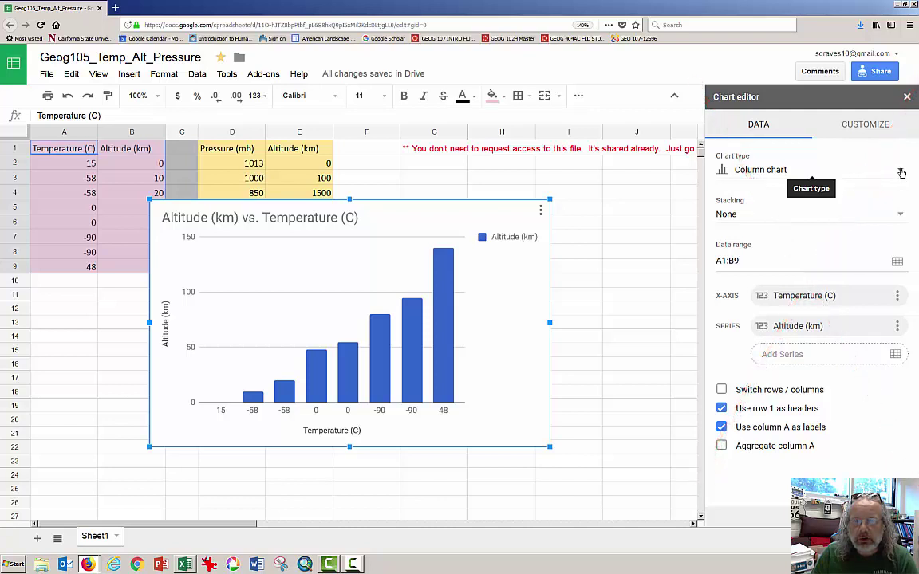
click(901, 173)
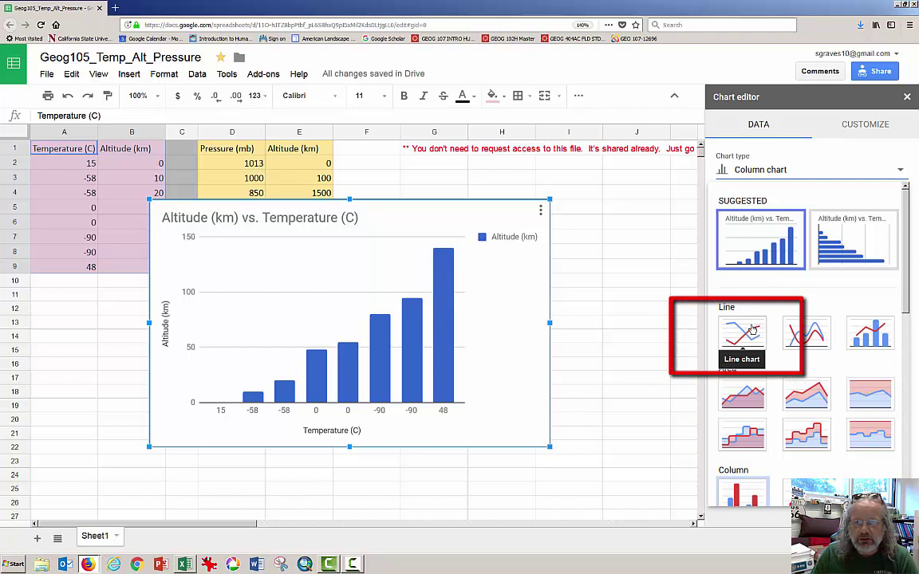
click(752, 329)
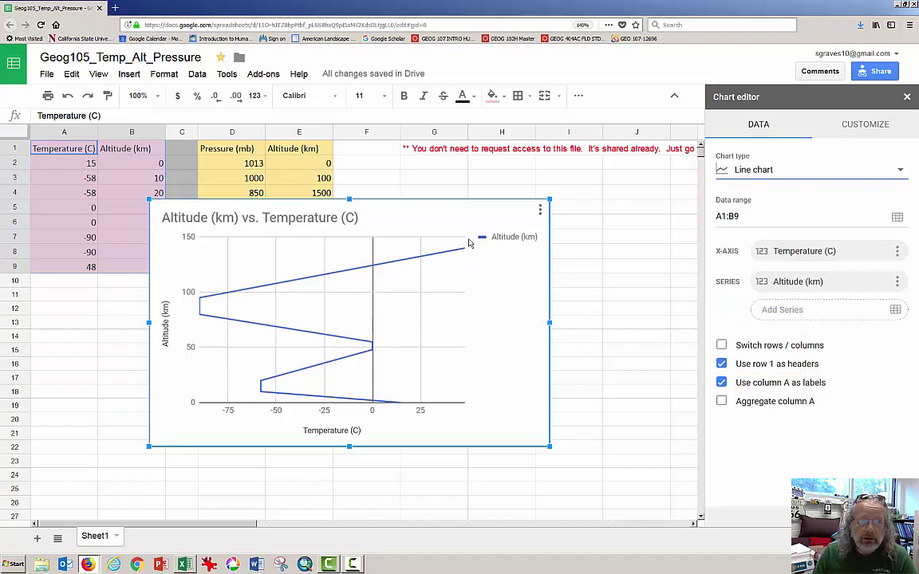
Move the temperature line chart down and left over rows 7–25, then open the Insert menu
drag(421, 223, 351, 269)
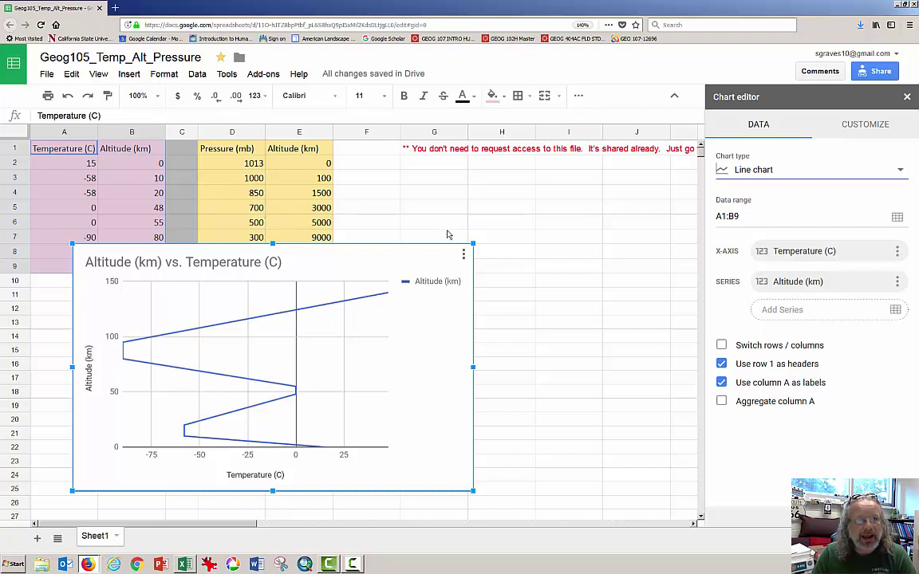
click(129, 74)
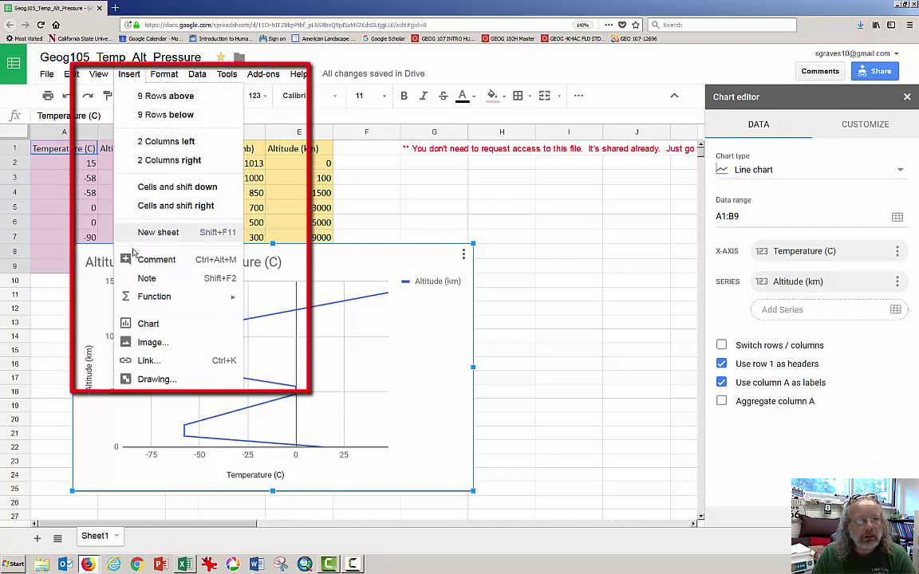
Draw a long horizontal straight line on a new drawing canvas
click(155, 381)
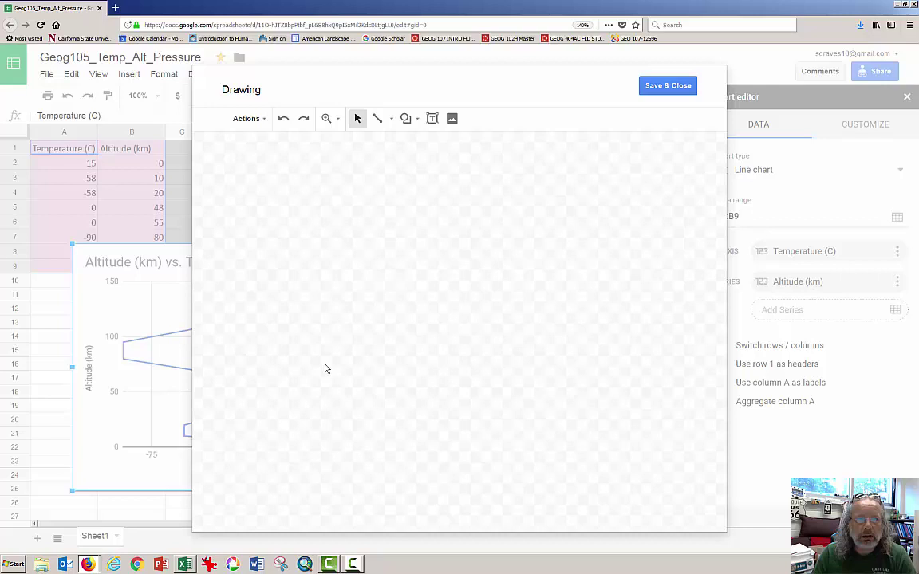
click(378, 119)
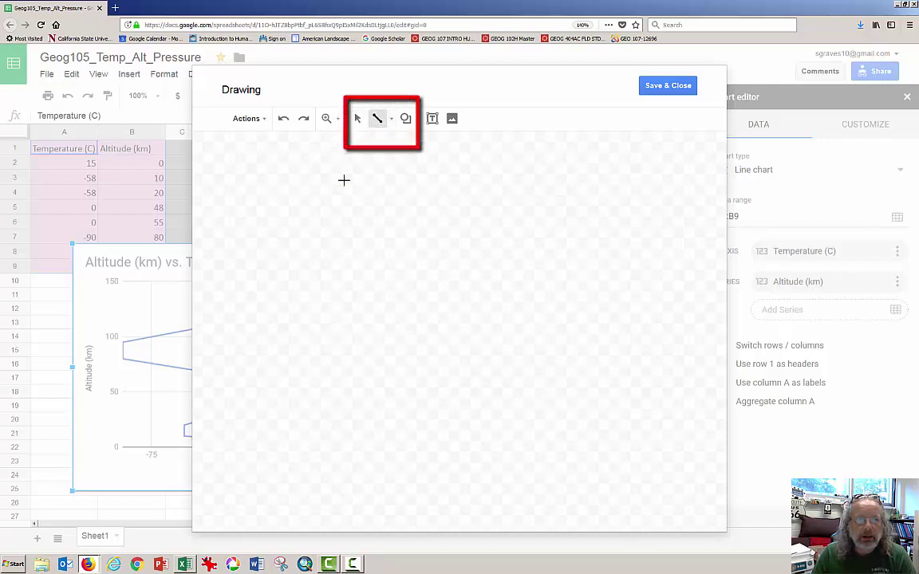
drag(273, 251, 418, 250)
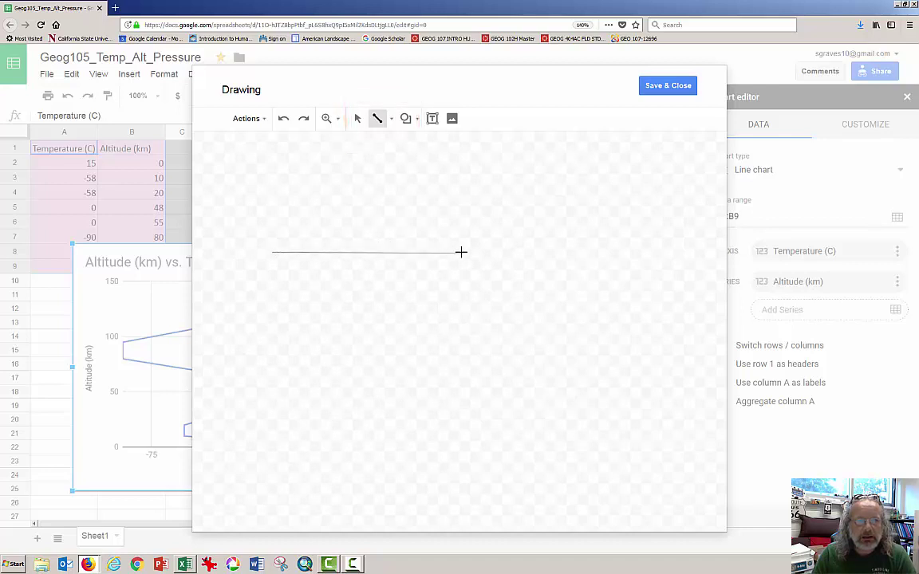
drag(418, 250, 488, 252)
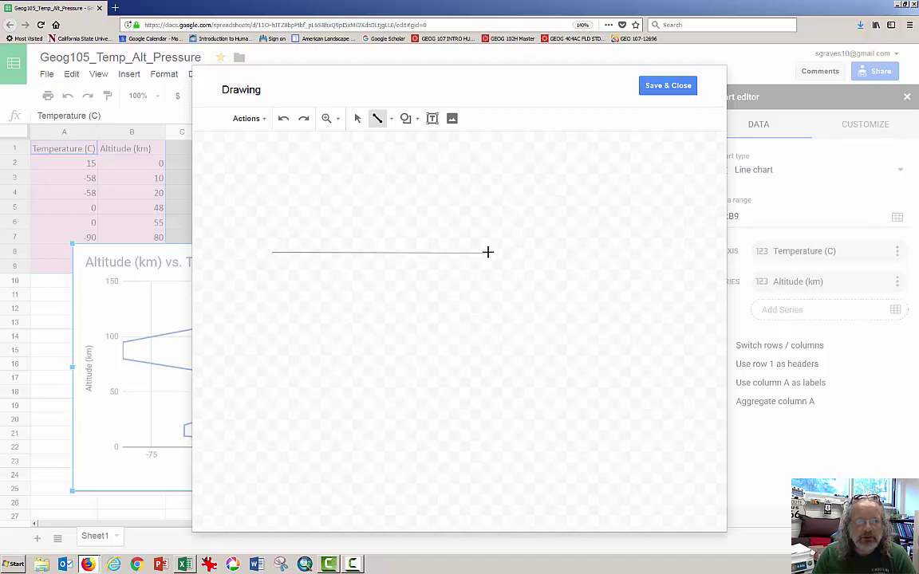
drag(488, 252, 488, 252)
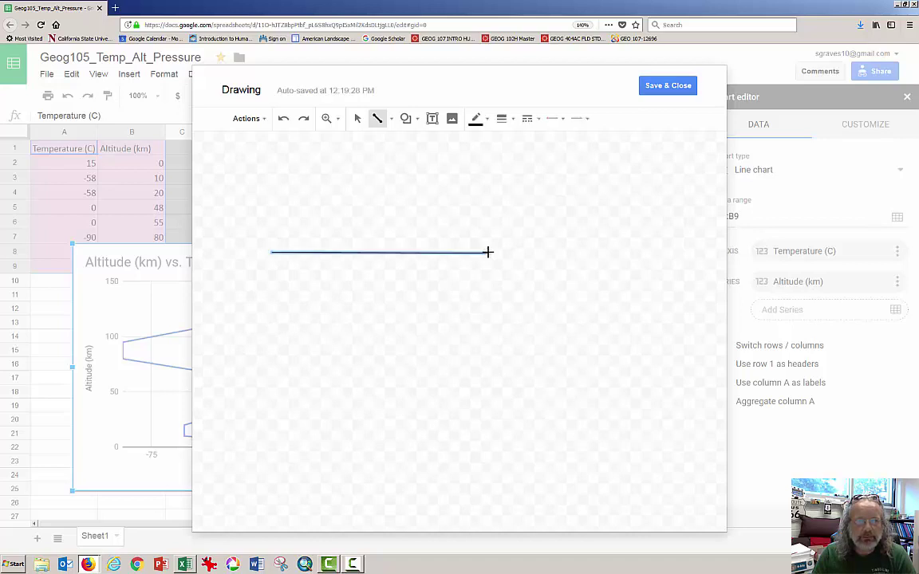
Make the line red and dashed, and save the drawing onto the sheet
click(478, 120)
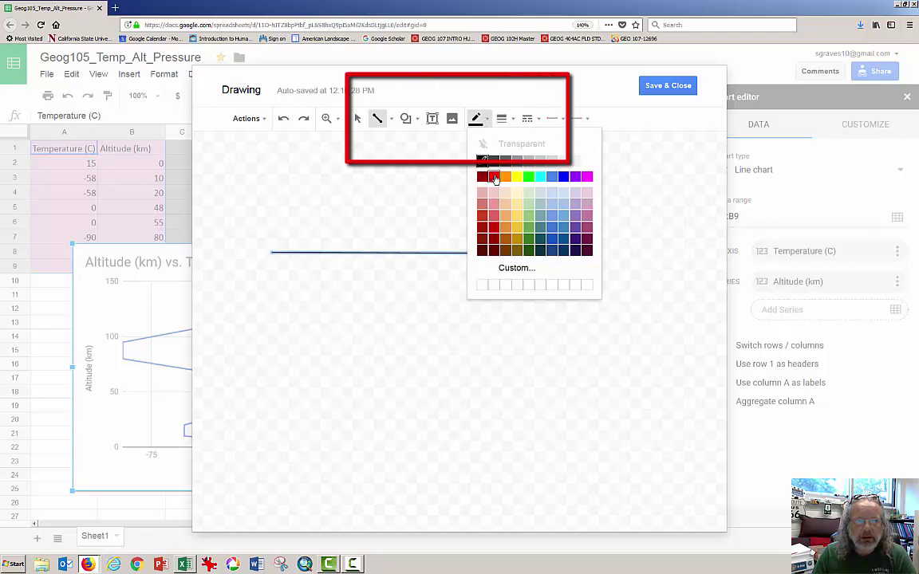
click(494, 176)
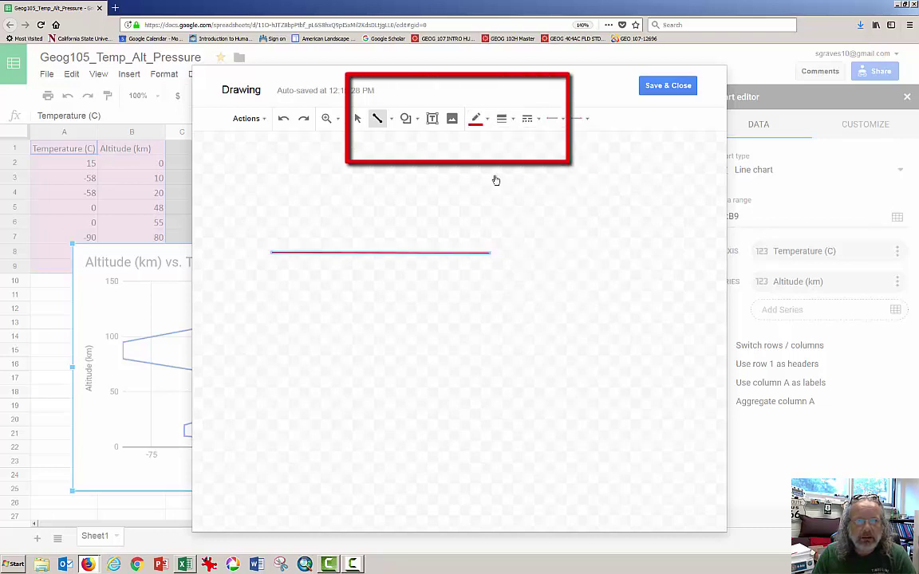
click(528, 119)
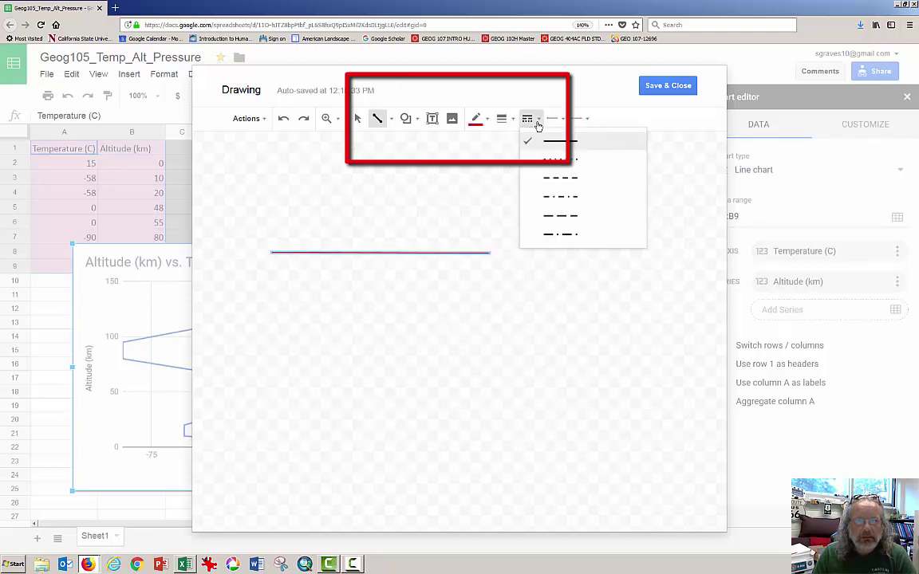
click(557, 185)
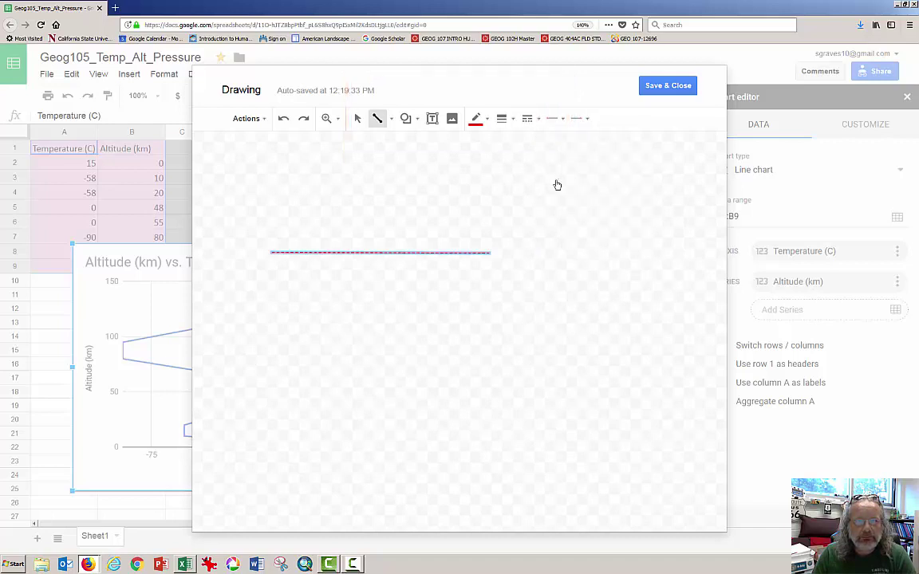
click(668, 86)
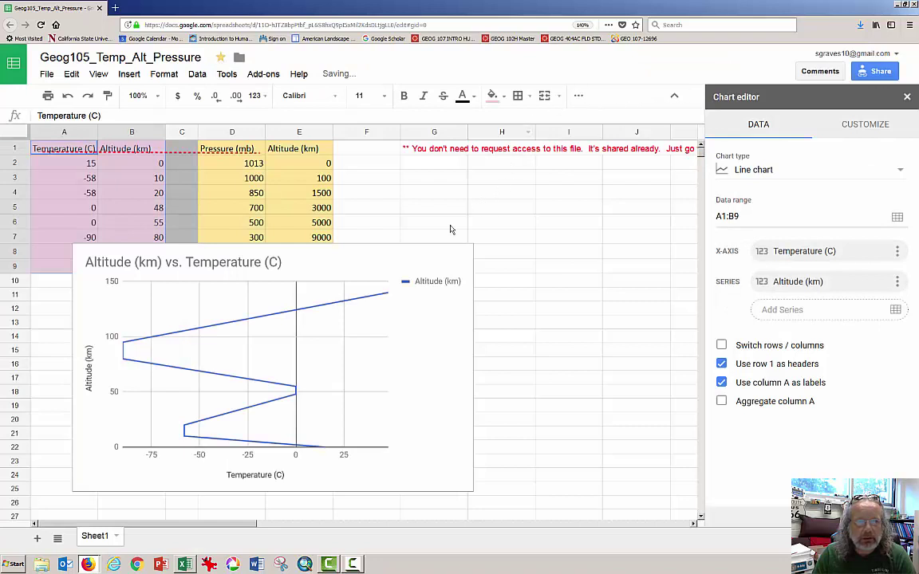
Place the red dashed line across the temperature chart at the 80 km minimum
click(180, 153)
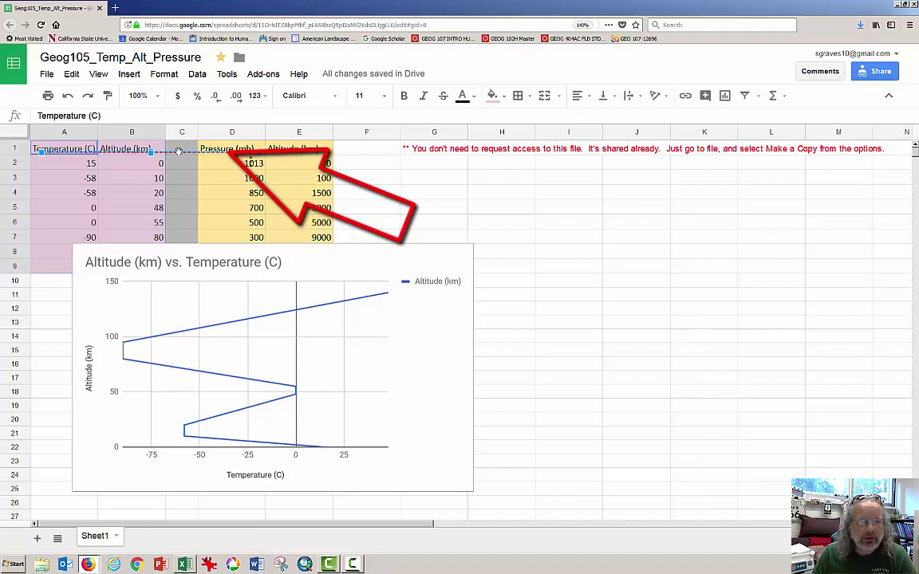
drag(180, 151, 152, 290)
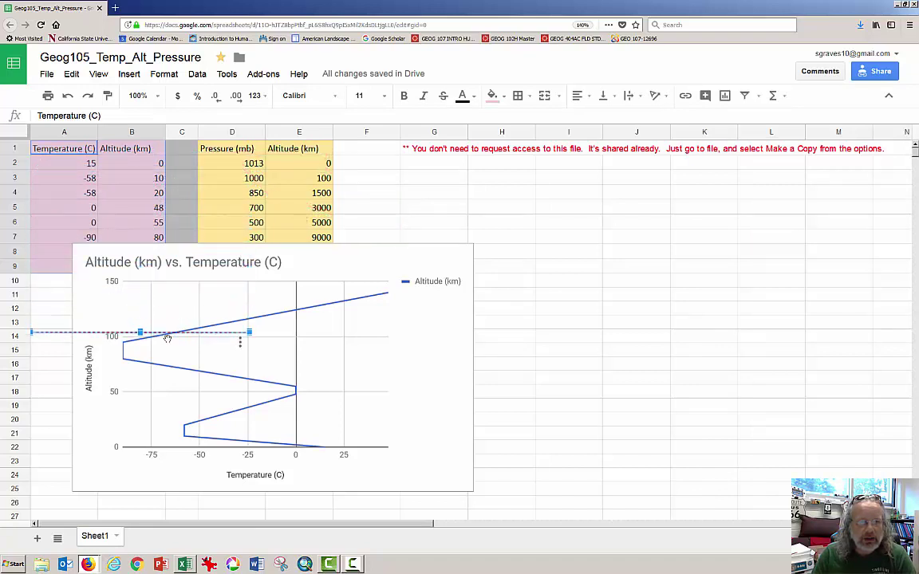
mouse_move(153, 290)
mouse_down()
mouse_move(243, 390)
mouse_move(264, 363)
mouse_up()
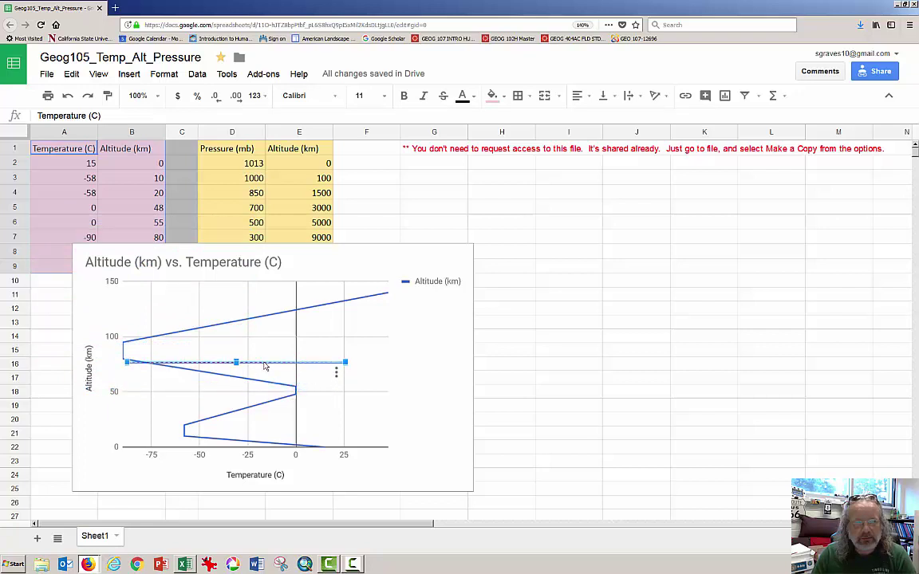
drag(266, 366, 253, 357)
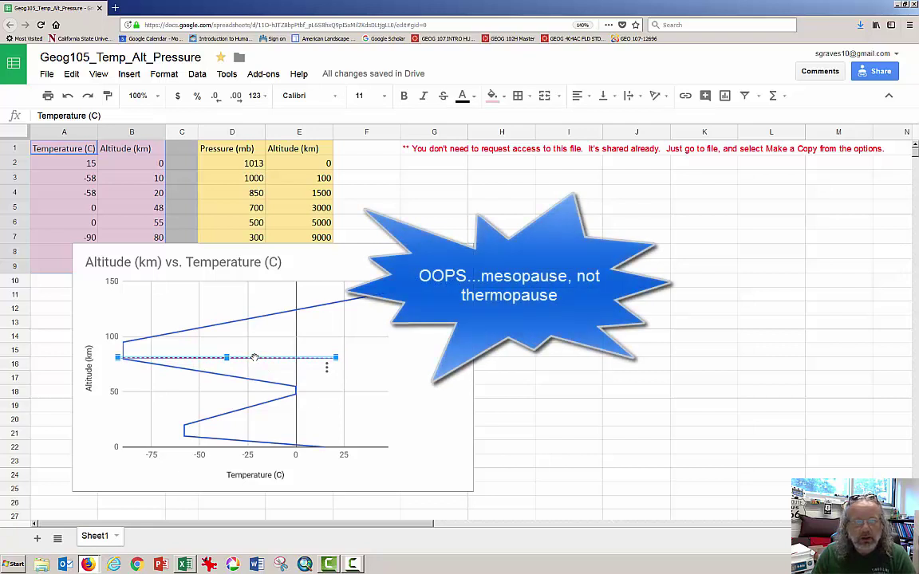
drag(253, 357, 255, 356)
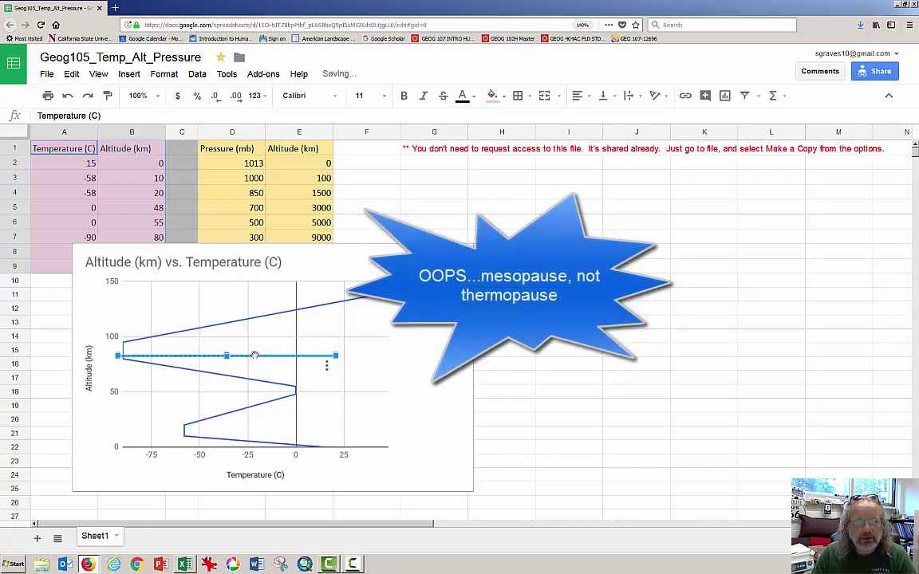
click(444, 344)
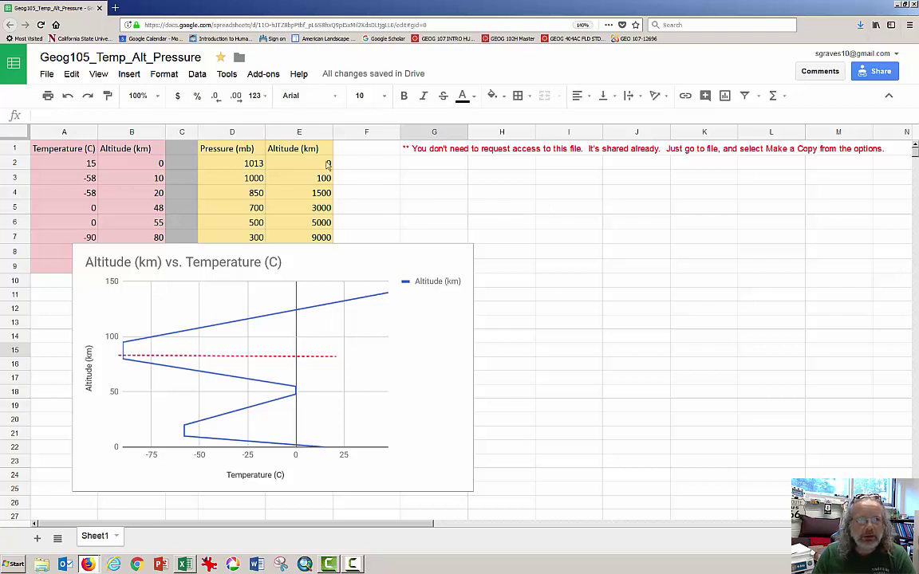
click(49, 76)
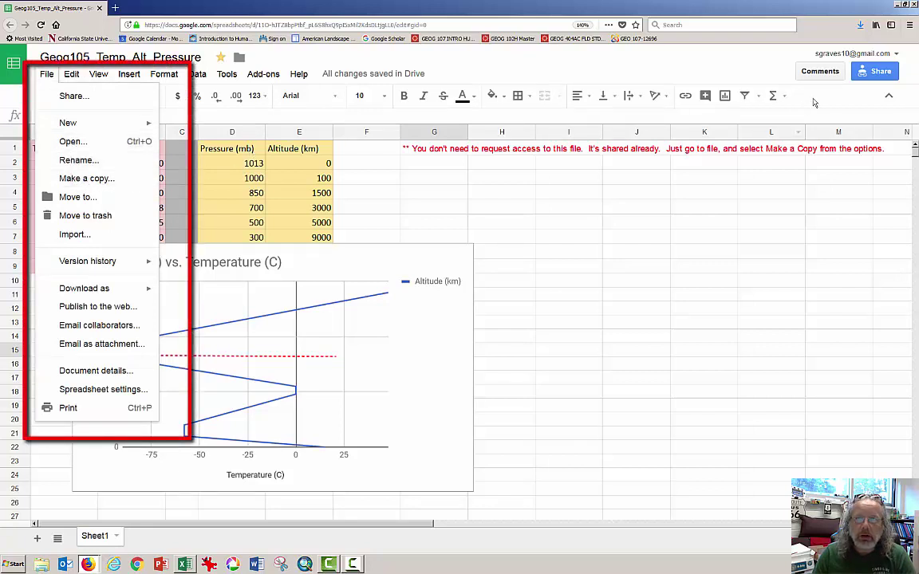
click(873, 73)
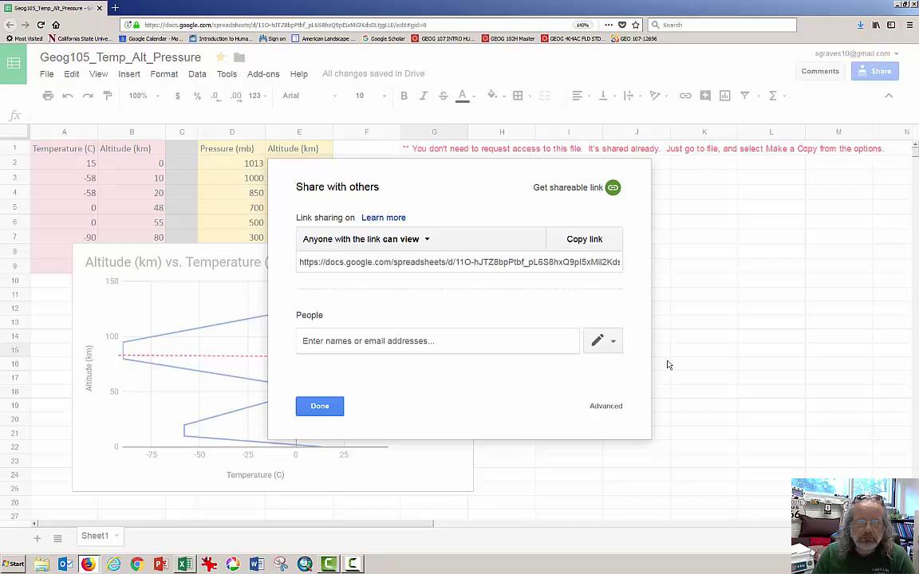
click(315, 406)
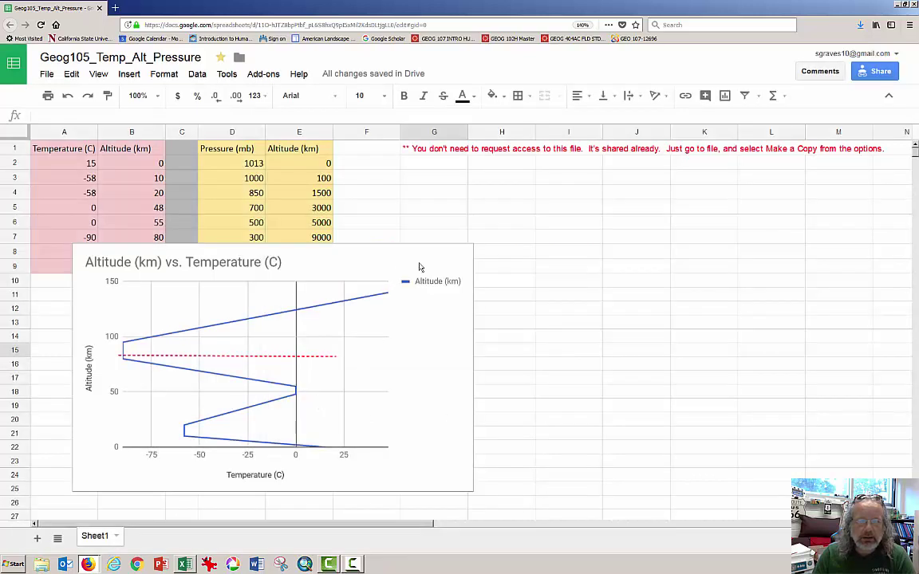
Save the temperature chart as a PNG image and open it in Windows Photo Viewer
click(446, 261)
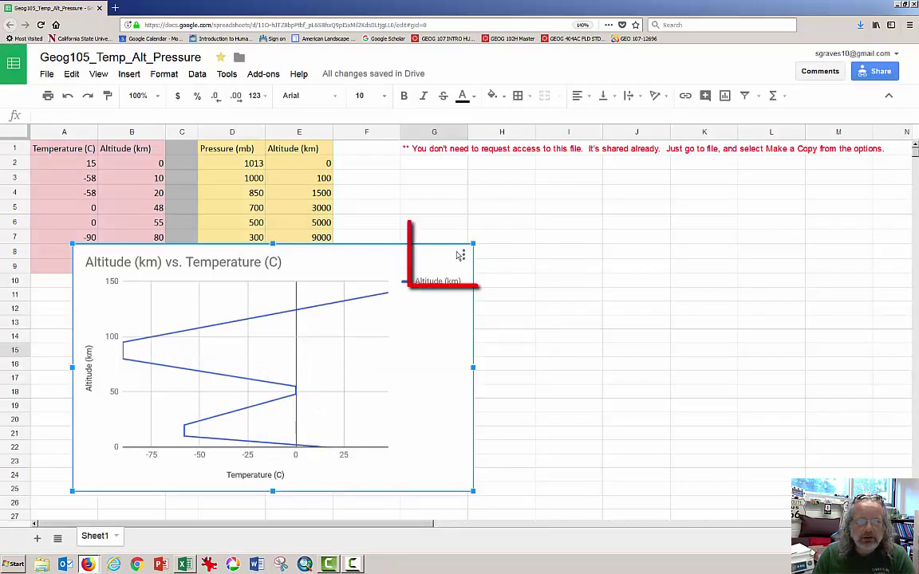
click(463, 255)
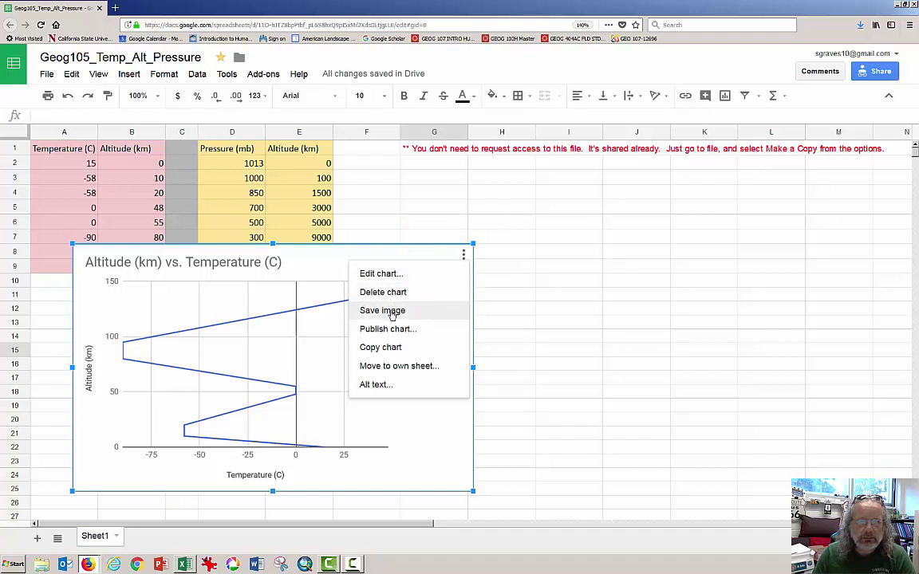
click(390, 311)
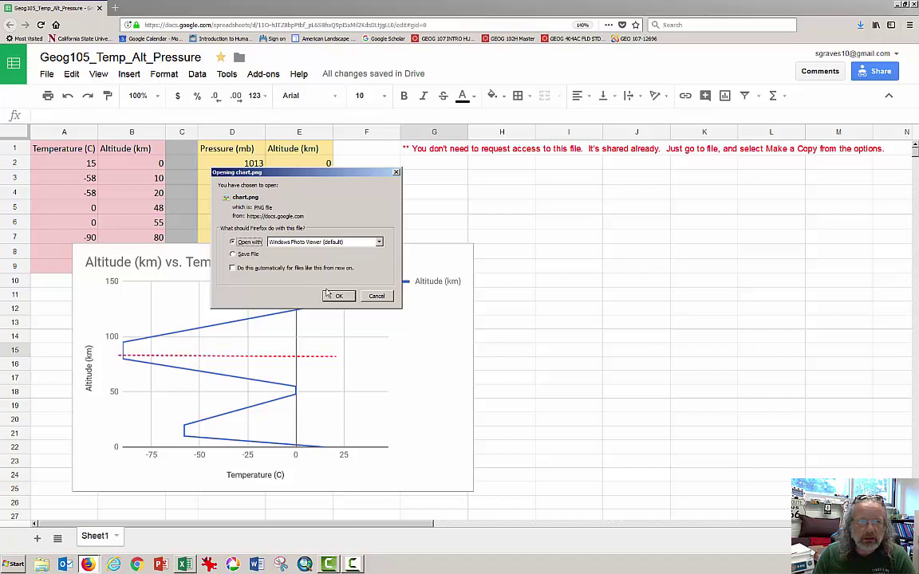
click(249, 257)
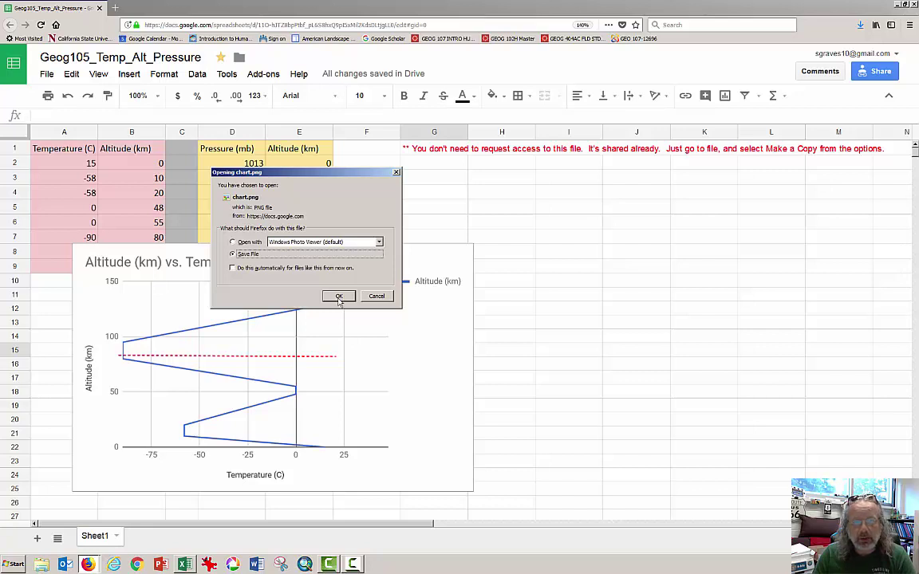
click(379, 243)
click(246, 244)
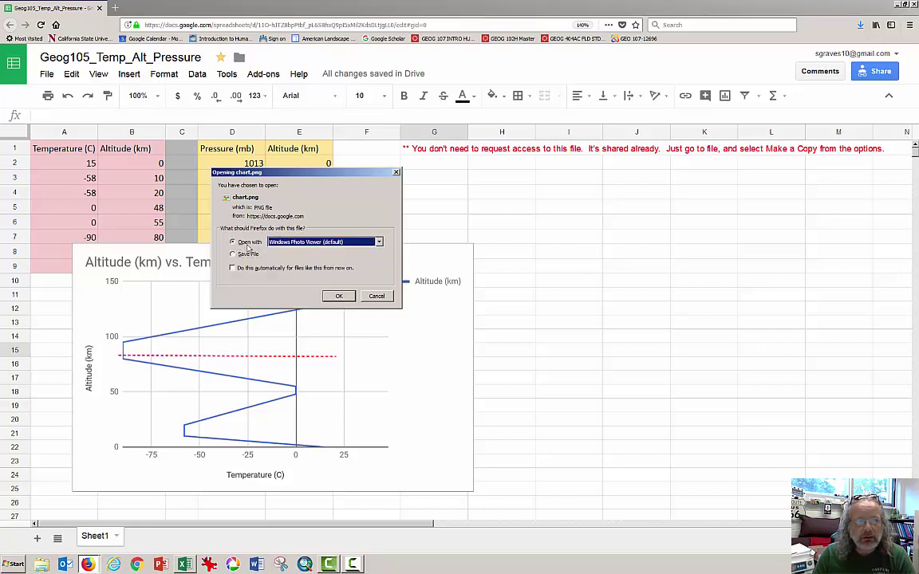
click(338, 296)
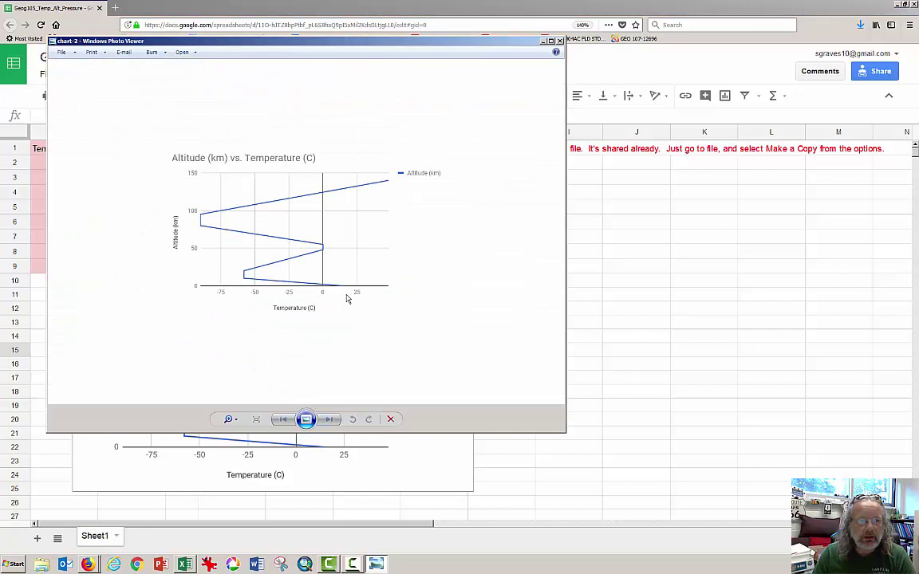
Open and then dismiss Photo Viewer's File menu
click(63, 52)
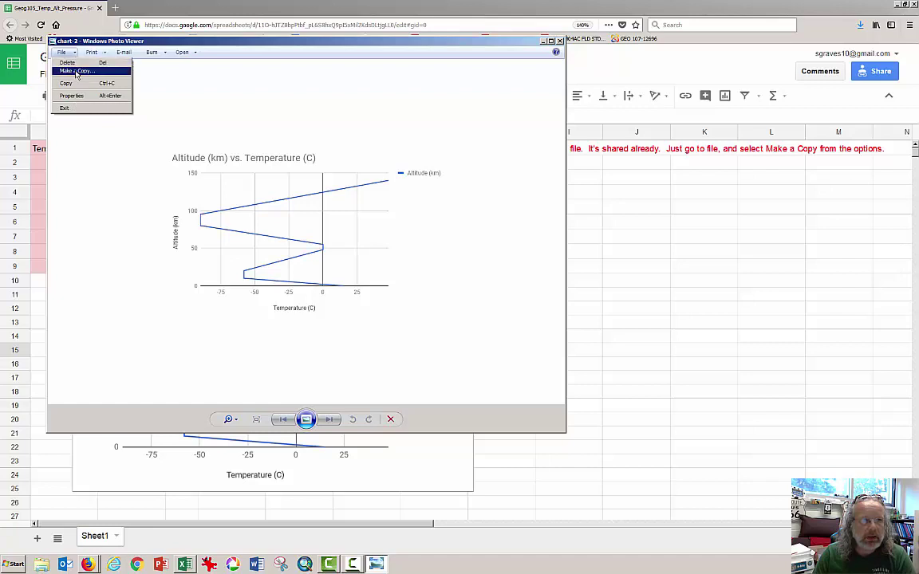
click(559, 41)
Close the image viewer and shrink the temperature chart to reveal rows 8 and 9
click(543, 220)
click(449, 239)
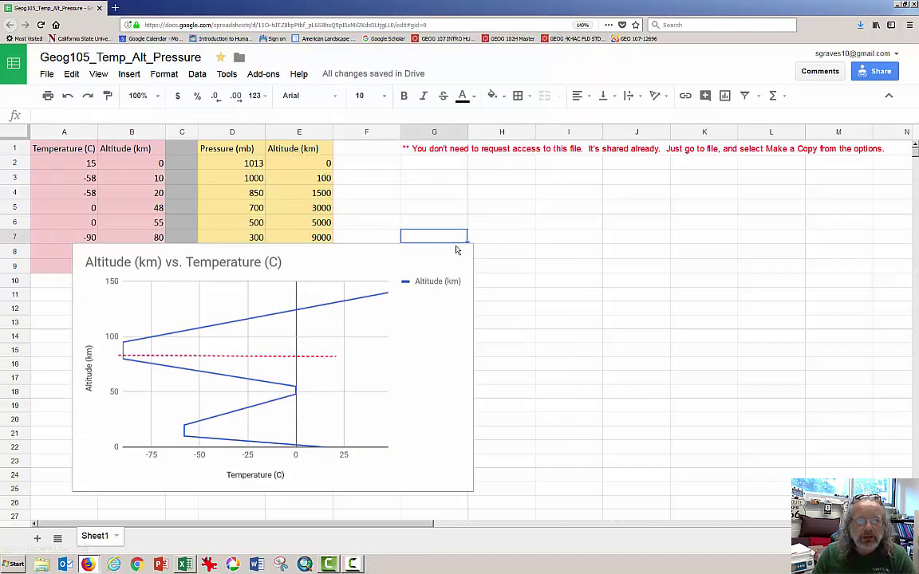
click(501, 253)
click(473, 253)
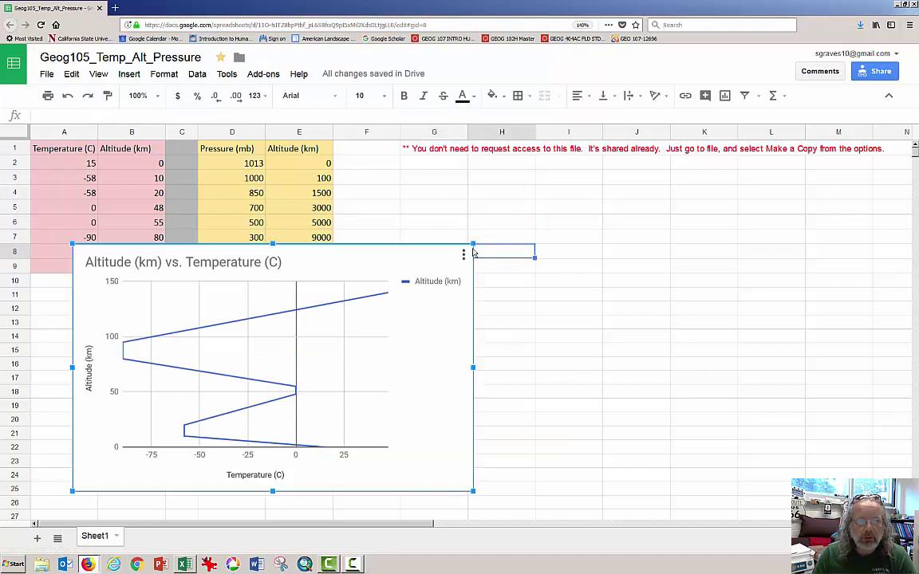
drag(472, 243, 339, 327)
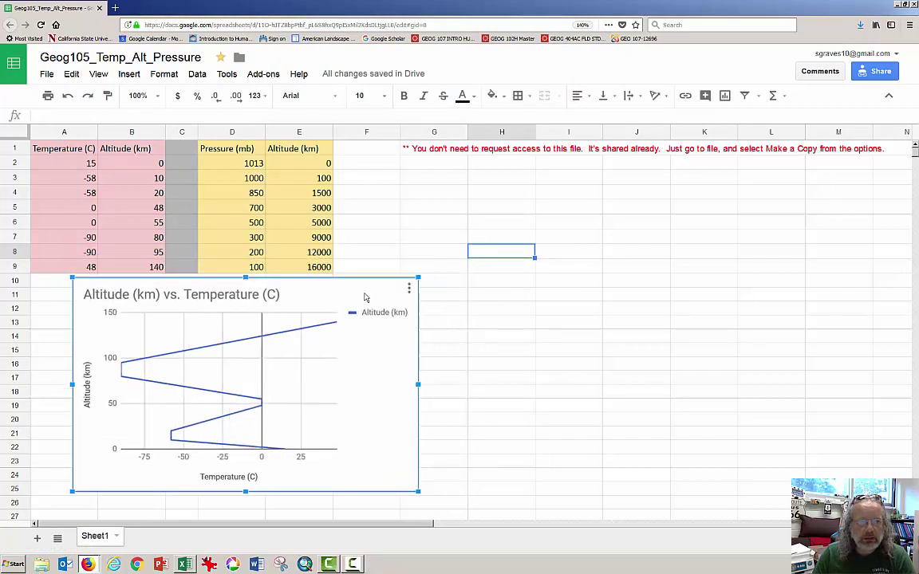
click(383, 272)
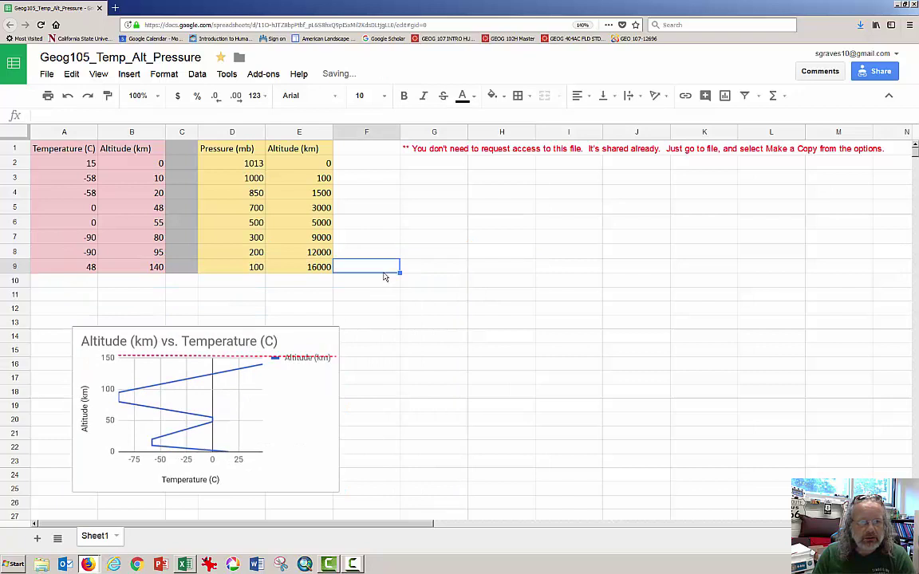
Lower the red dashed line onto the resized chart just above 80 km
drag(318, 359, 299, 398)
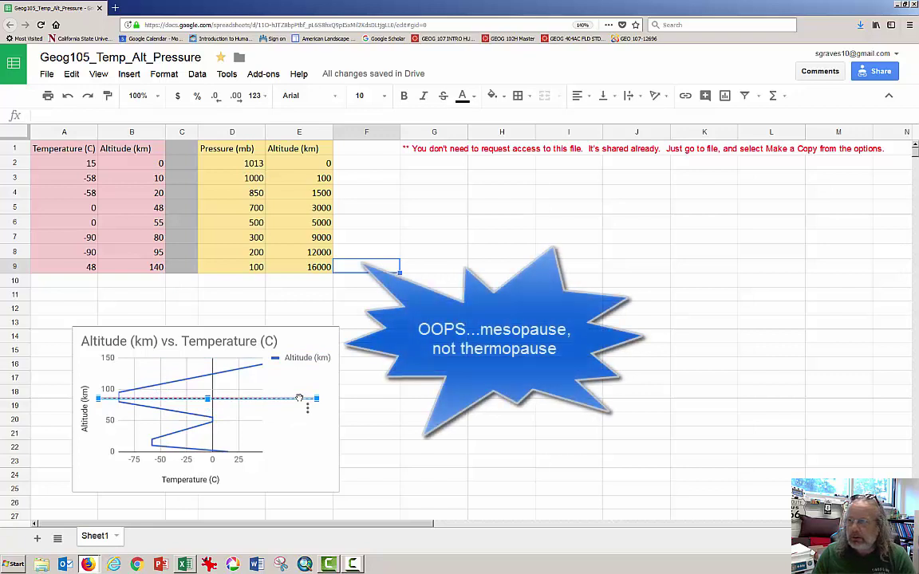
click(366, 351)
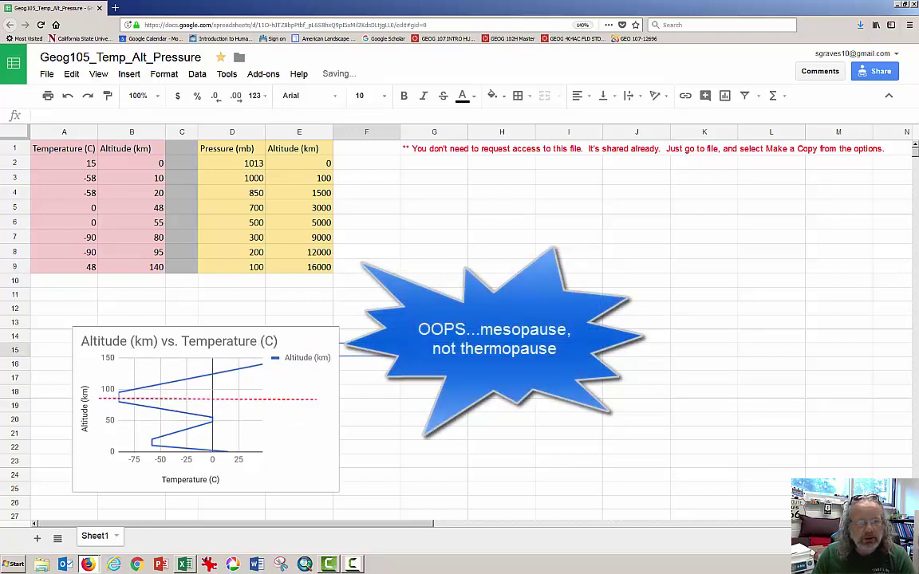
click(419, 254)
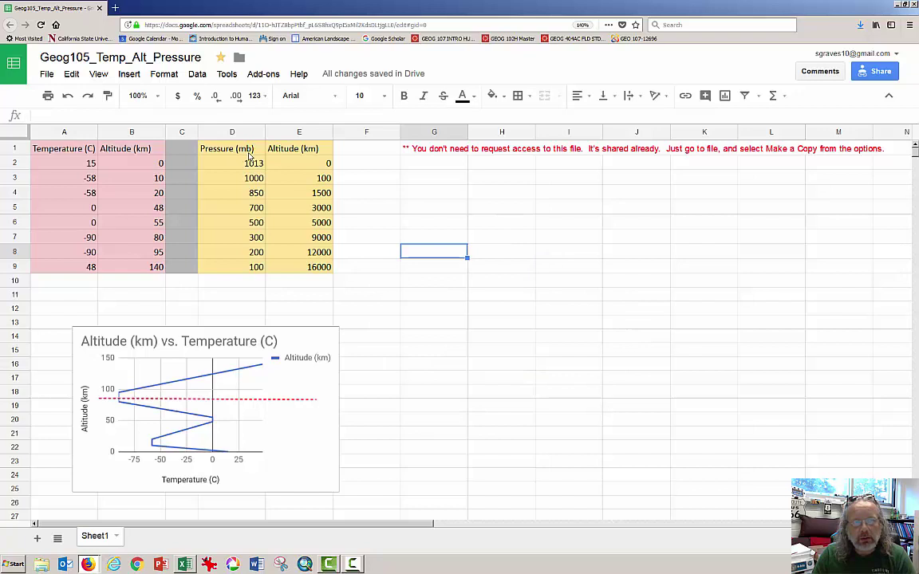
Insert a chart from the pressure and altitude data in D1:E9
click(249, 155)
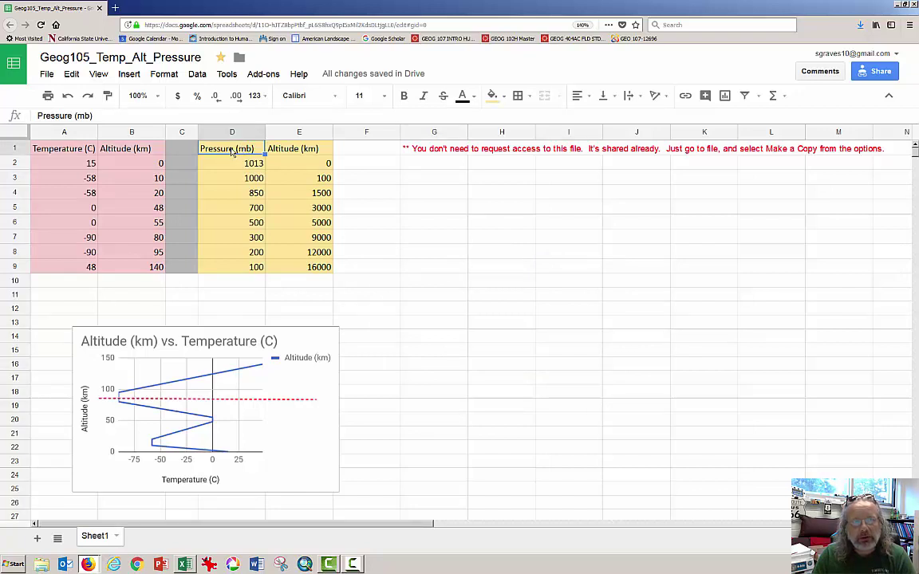
mouse_move(231, 151)
mouse_down()
mouse_move(302, 269)
mouse_move(296, 184)
mouse_move(307, 270)
mouse_up()
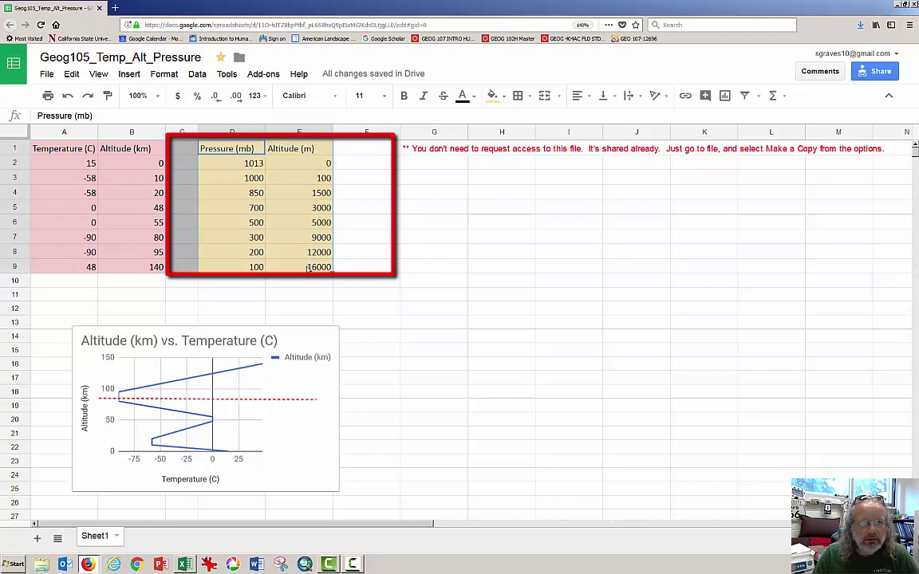
click(129, 73)
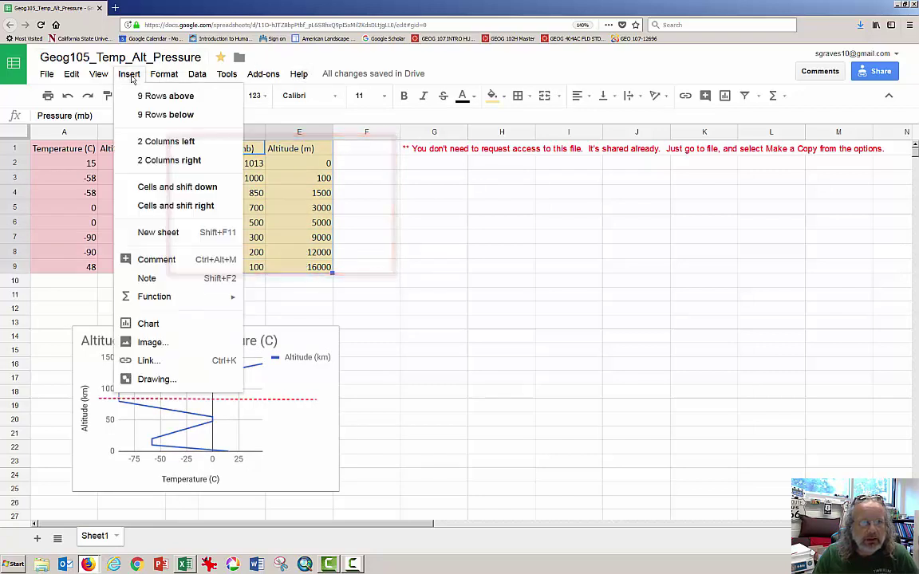
click(171, 322)
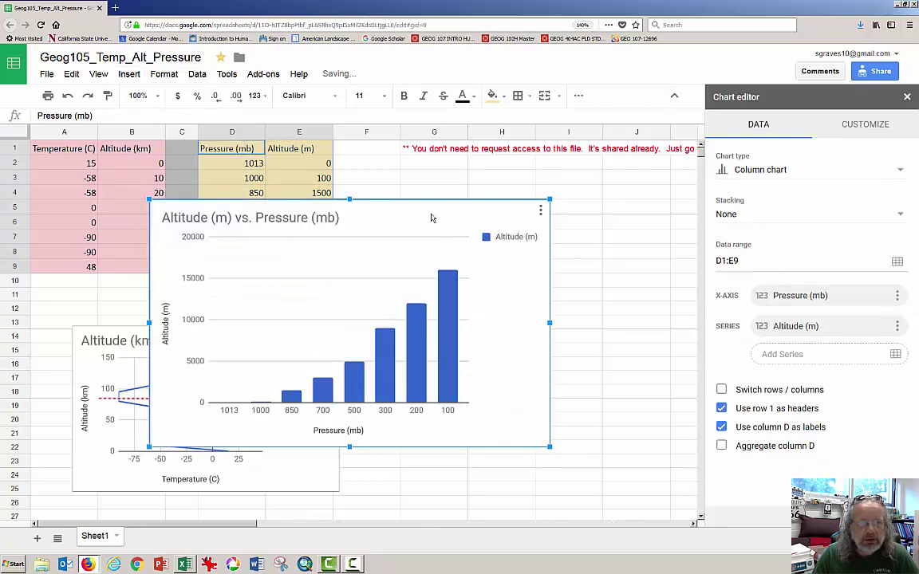
Move the pressure chart up and right, and make it a line chart
mouse_move(428, 215)
mouse_down()
mouse_move(502, 211)
mouse_move(564, 186)
mouse_up()
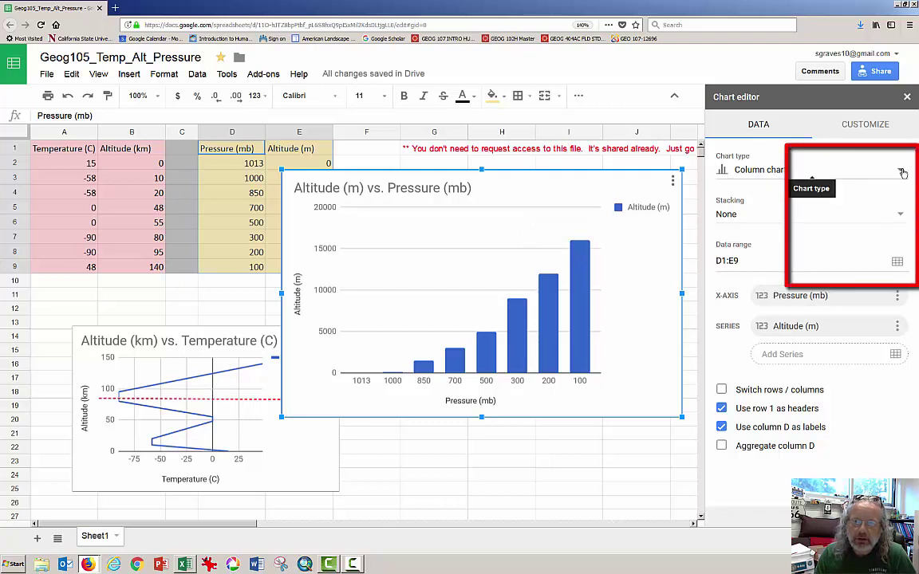
click(901, 171)
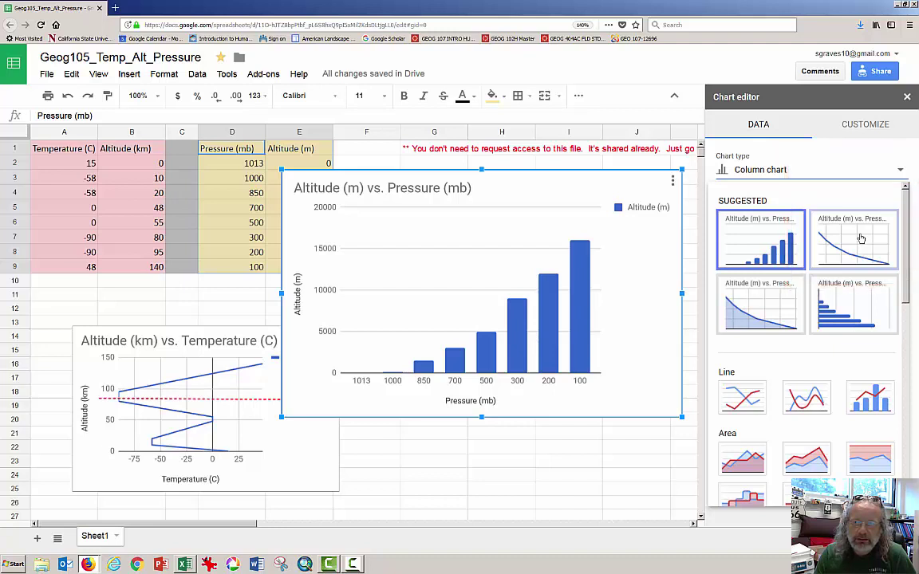
click(861, 239)
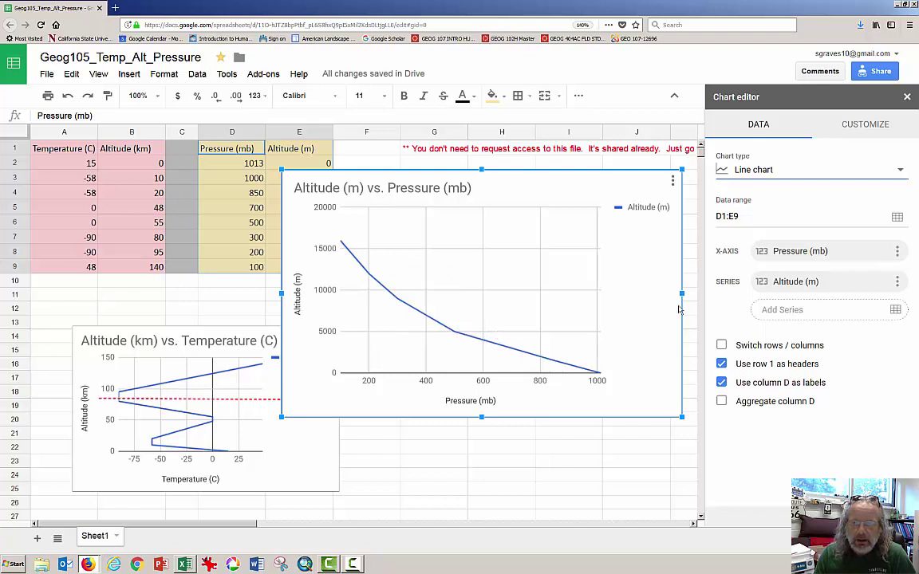
Tick Smooth under Chart style so the pressure-vs-altitude line becomes a curve
click(864, 127)
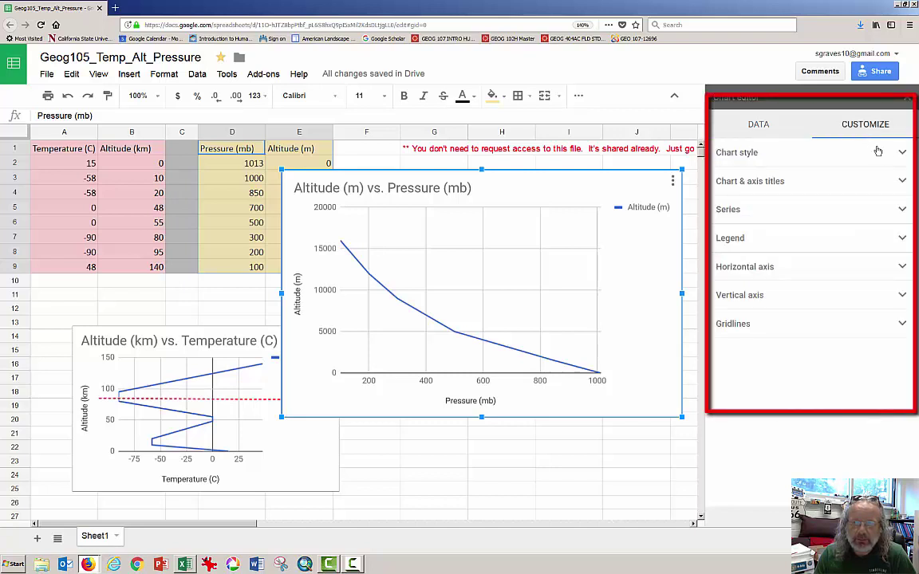
click(901, 155)
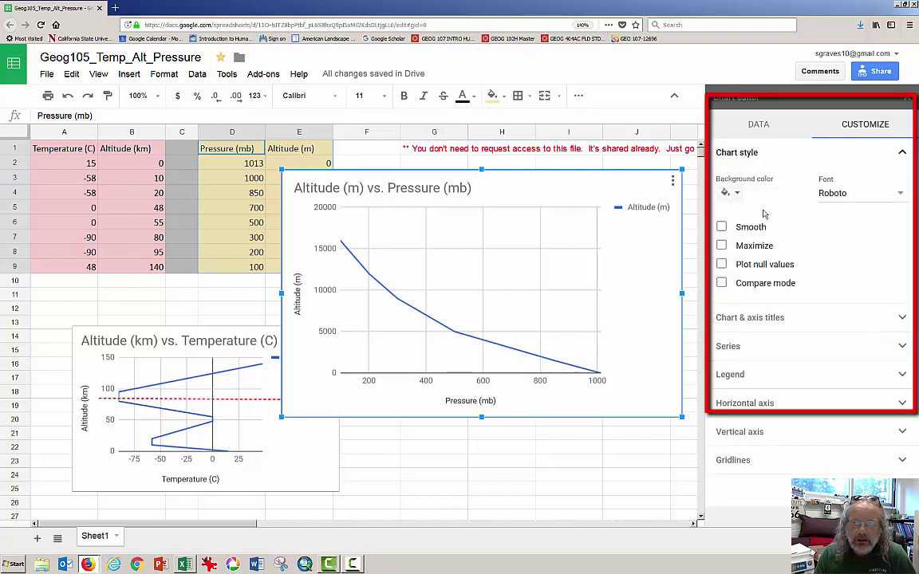
click(722, 228)
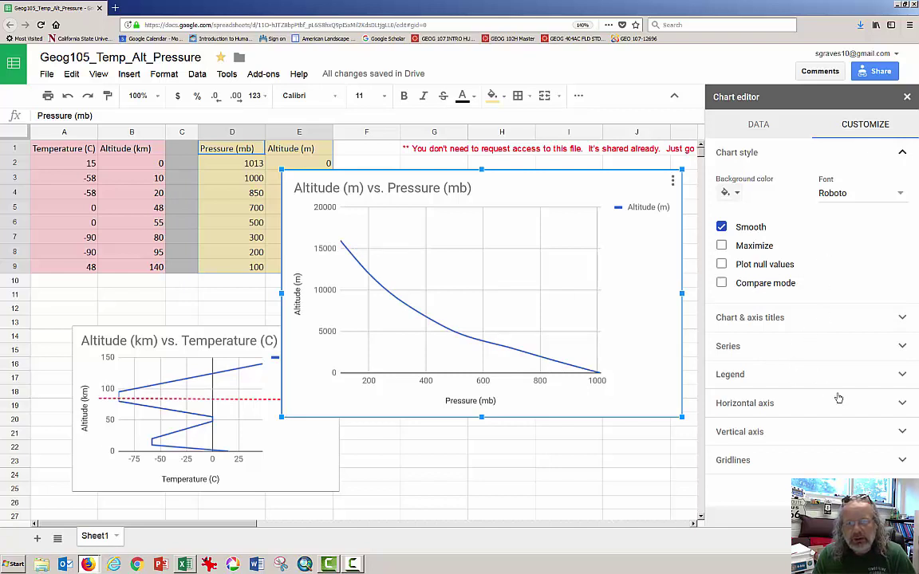
Compare log and linear scales on the horizontal pressure axis, leaving Log scale unchecked
click(904, 405)
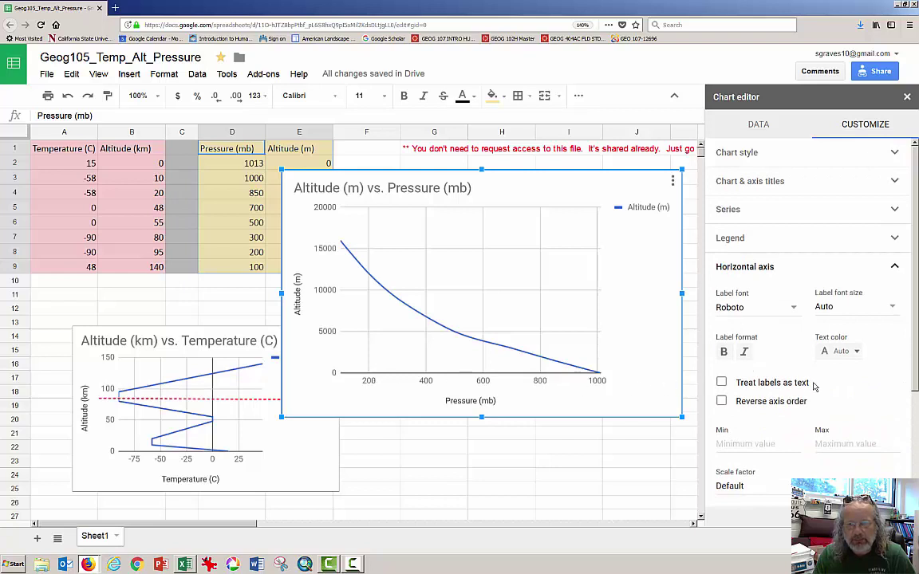
scroll(813, 386, down, 2)
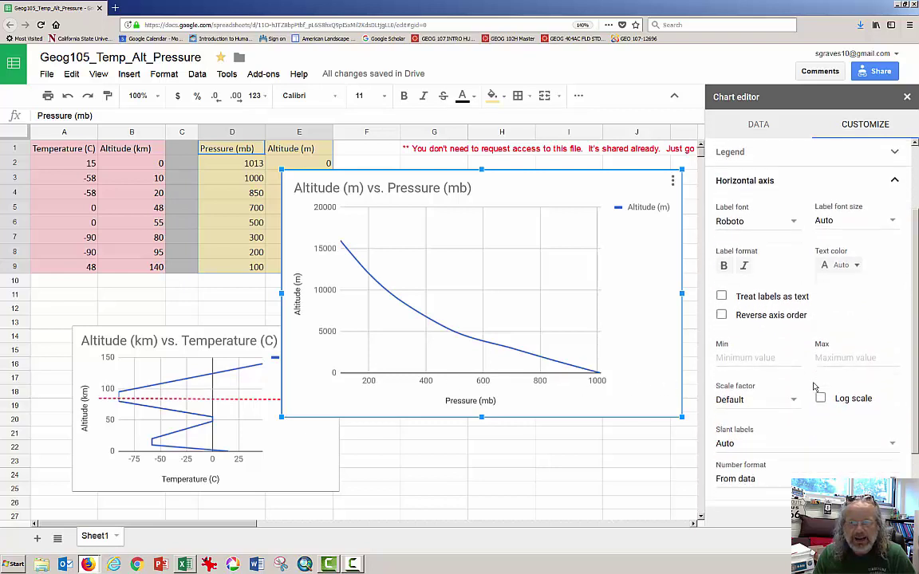
scroll(813, 386, down, 1)
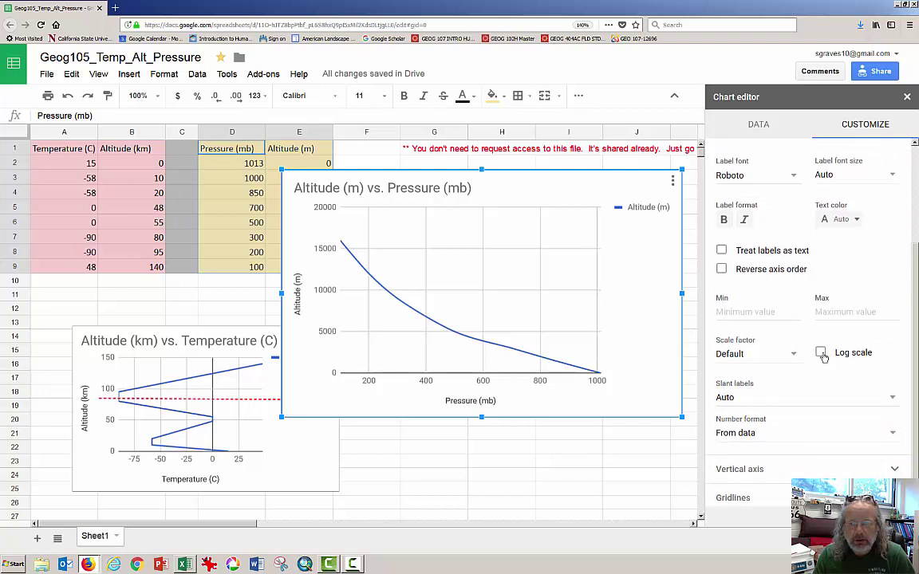
click(822, 353)
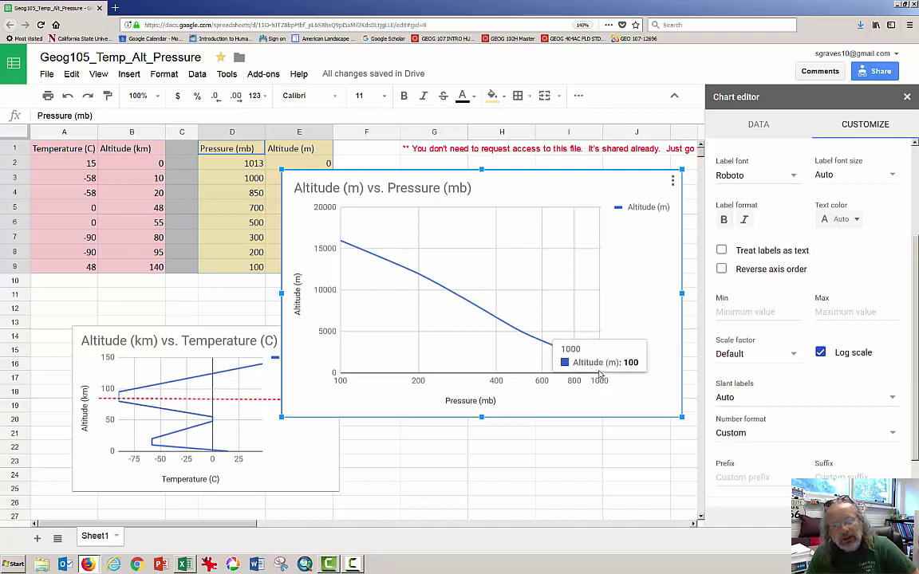
click(820, 353)
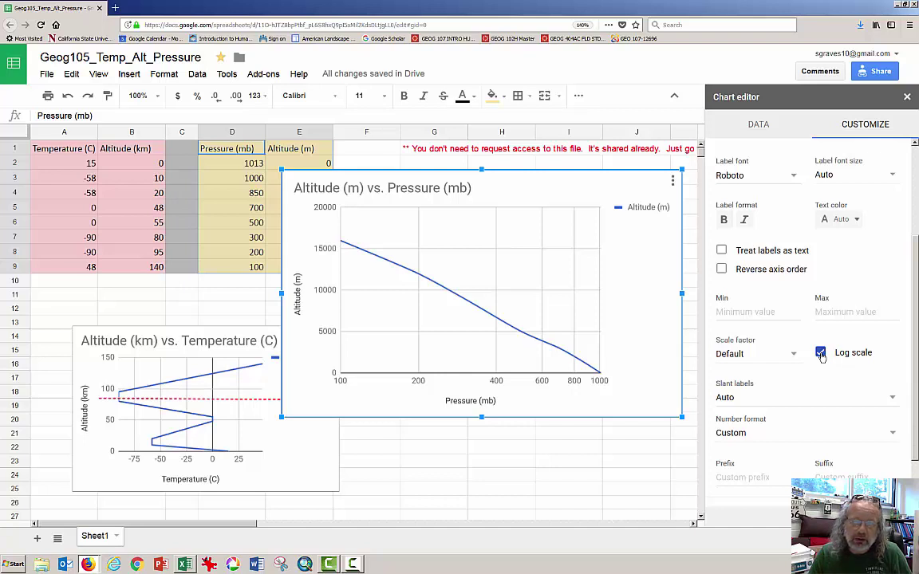
click(821, 354)
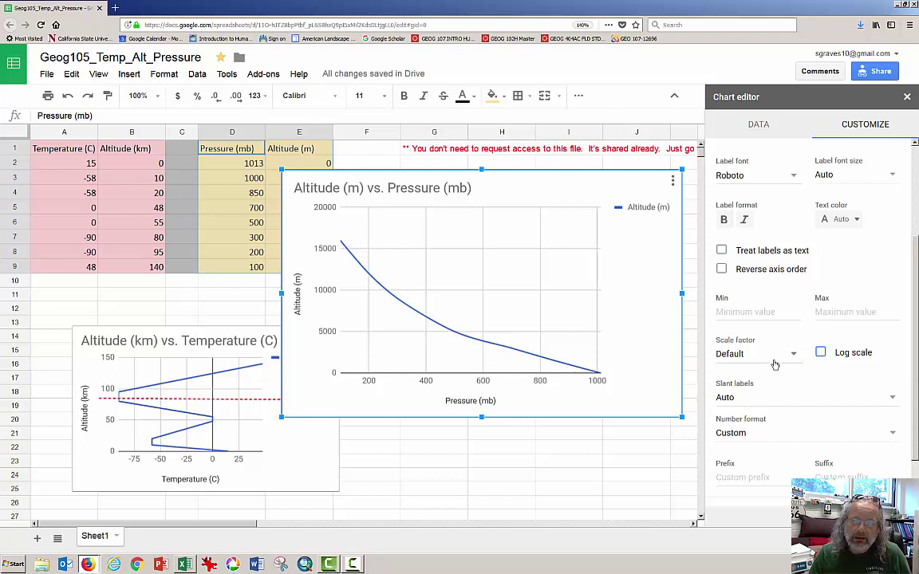
click(819, 354)
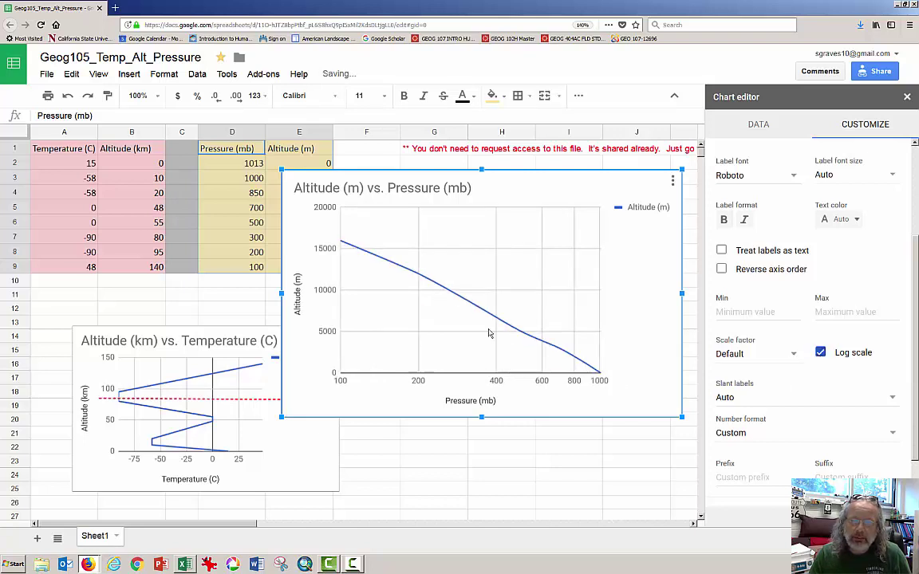
click(820, 352)
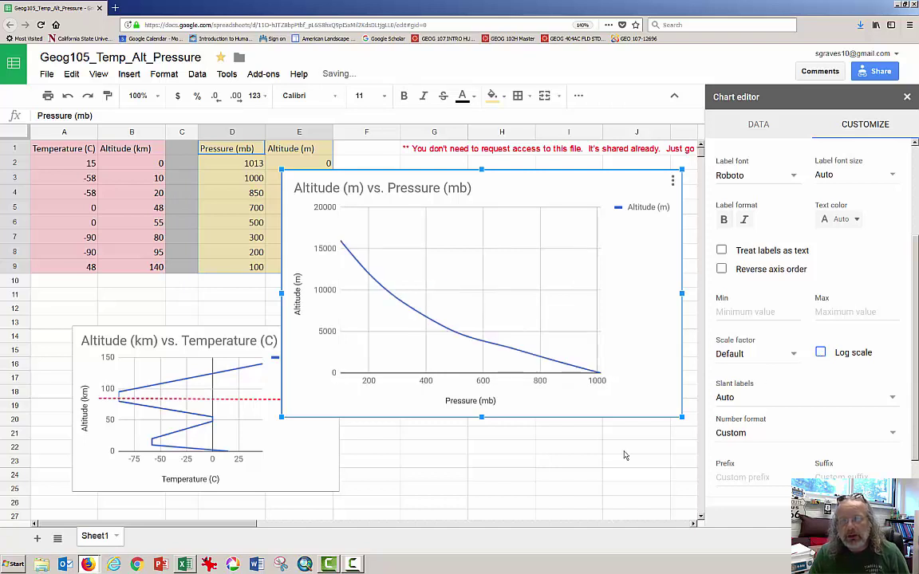